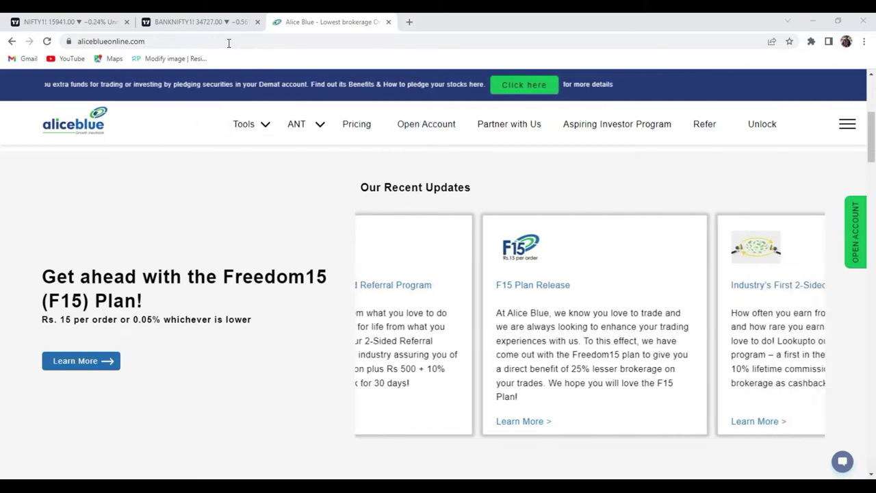
# Step: Bring up the NIFTY futures chart, dismiss the news popup and ad-free offer, and rescale prices
pyautogui.hotkey('ctrl', '1')
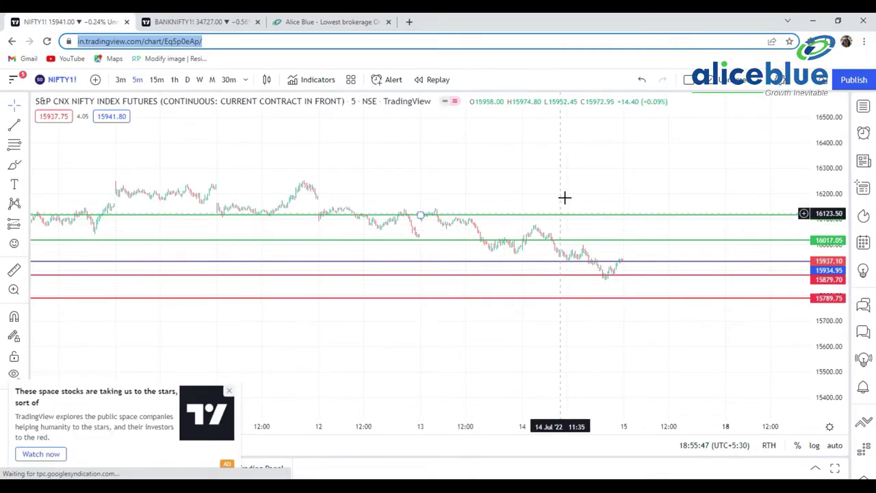
pyautogui.click(479, 274)
pyautogui.scroll(2, 480, 274)
pyautogui.click(229, 405)
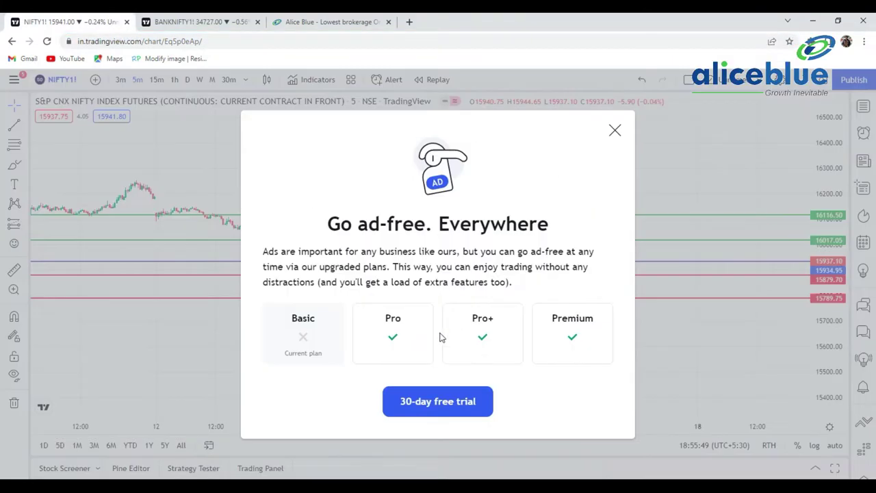
pyautogui.click(614, 129)
pyautogui.moveTo(839, 329); pyautogui.dragTo(839, 295)
pyautogui.hscroll(3, 464, 161)
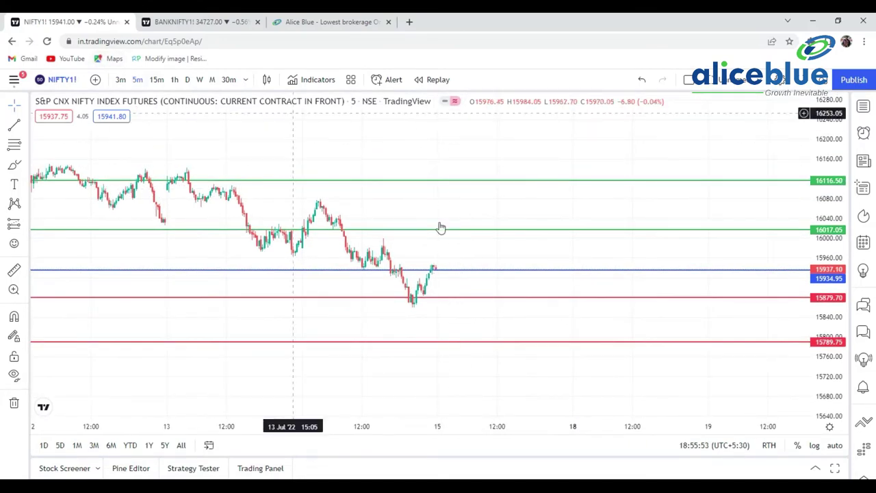
# Step: Switch the NIFTY chart style to Line and pan back to earlier data
pyautogui.click(266, 80)
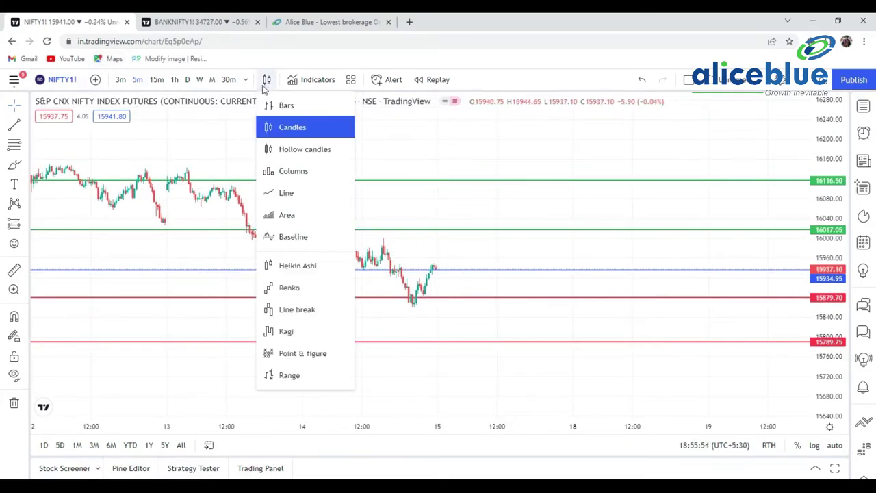
pyautogui.click(286, 193)
pyautogui.moveTo(398, 203); pyautogui.dragTo(516, 209)
pyautogui.moveTo(342, 209); pyautogui.dragTo(501, 217)
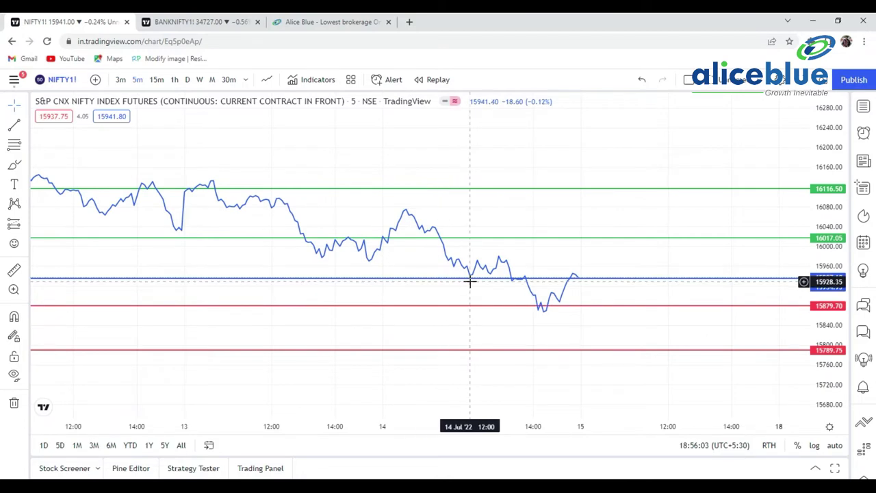
# Step: Select the blue horizontal support line and add a vertical line at 14 Jul '22 09:15
pyautogui.click(322, 283)
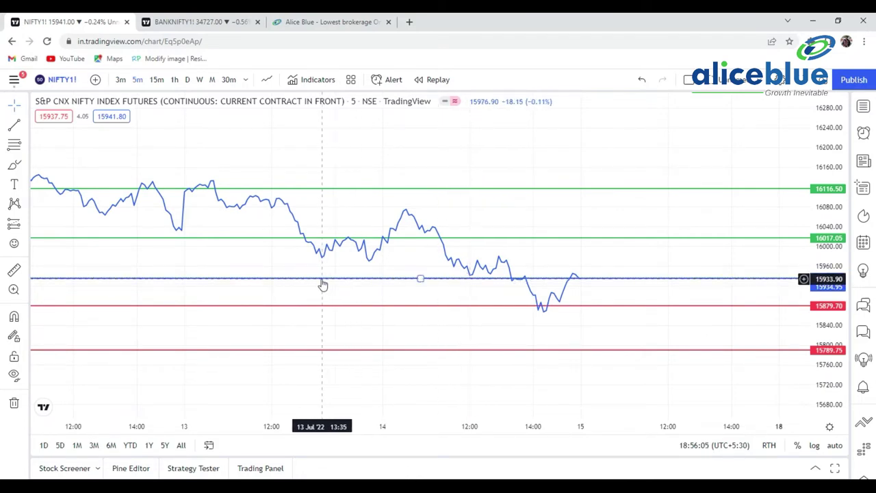
pyautogui.click(382, 281)
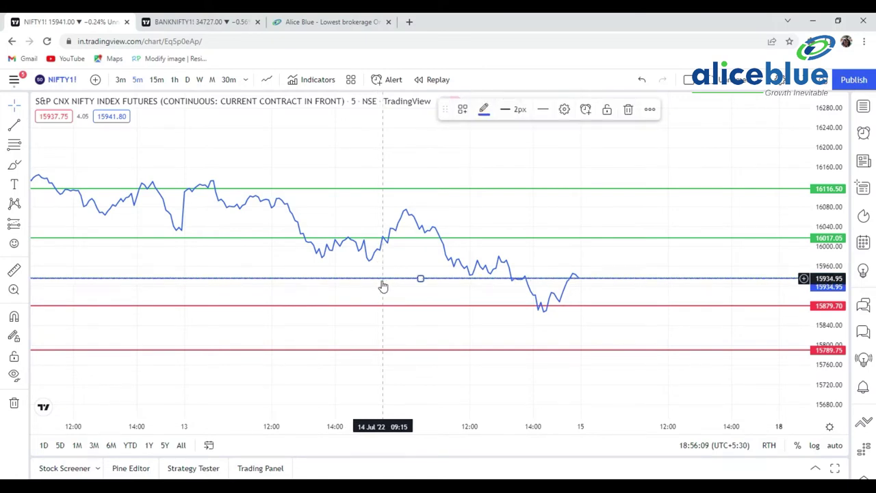
pyautogui.hotkey('alt', 'v')
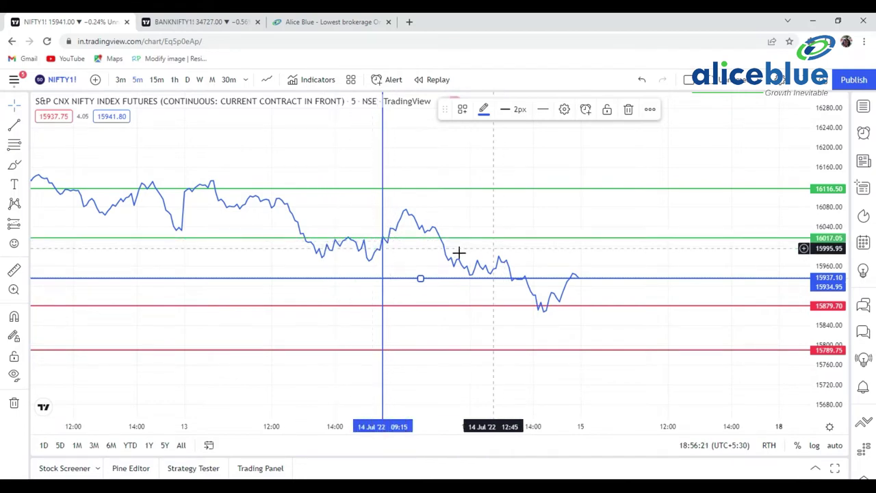
# Step: Sketch red freehand marks on the dips at 16017.05, the bounce, and the 15937.10 level
pyautogui.moveTo(350, 233)
pyautogui.mouseDown()
pyautogui.moveTo(327, 247)
pyautogui.moveTo(354, 236)
pyautogui.mouseUp()
pyautogui.moveTo(183, 225)
pyautogui.mouseDown()
pyautogui.moveTo(172, 243)
pyautogui.moveTo(189, 231)
pyautogui.mouseUp()
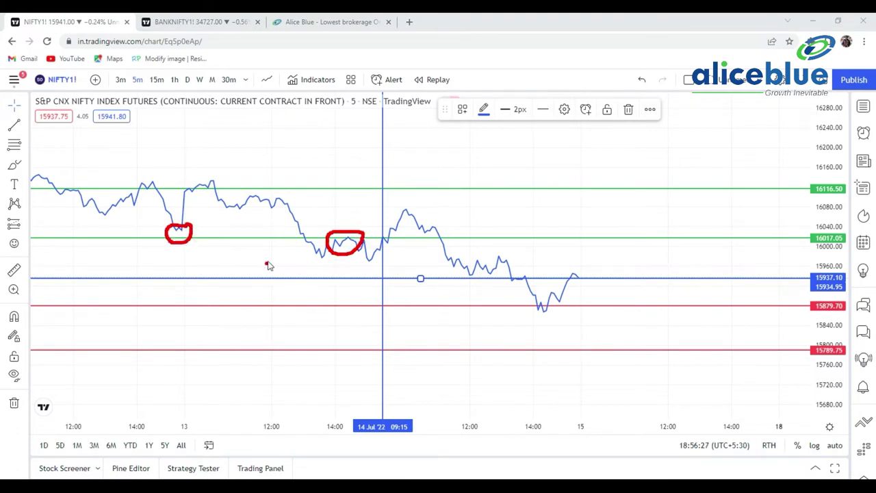
pyautogui.moveTo(361, 240)
pyautogui.mouseDown()
pyautogui.moveTo(386, 229)
pyautogui.moveTo(391, 240)
pyautogui.mouseUp()
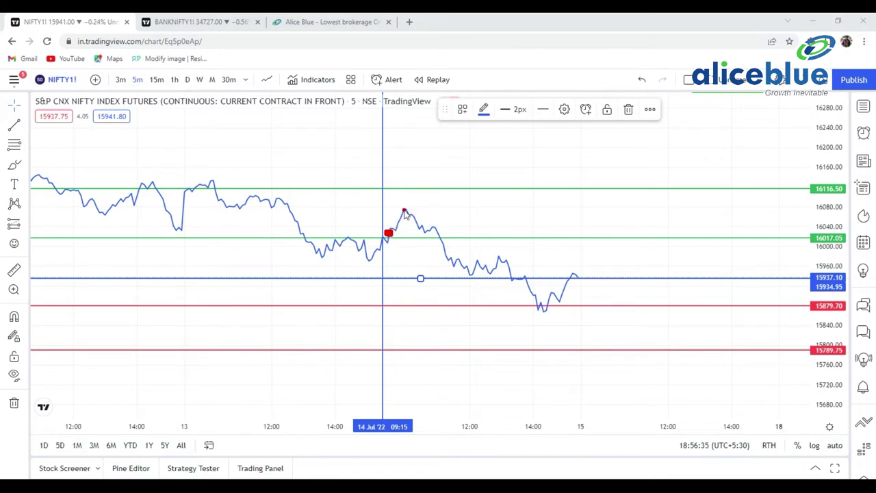
pyautogui.moveTo(421, 181)
pyautogui.mouseDown()
pyautogui.moveTo(423, 198)
pyautogui.moveTo(421, 192)
pyautogui.moveTo(412, 209)
pyautogui.moveTo(467, 275)
pyautogui.mouseUp()
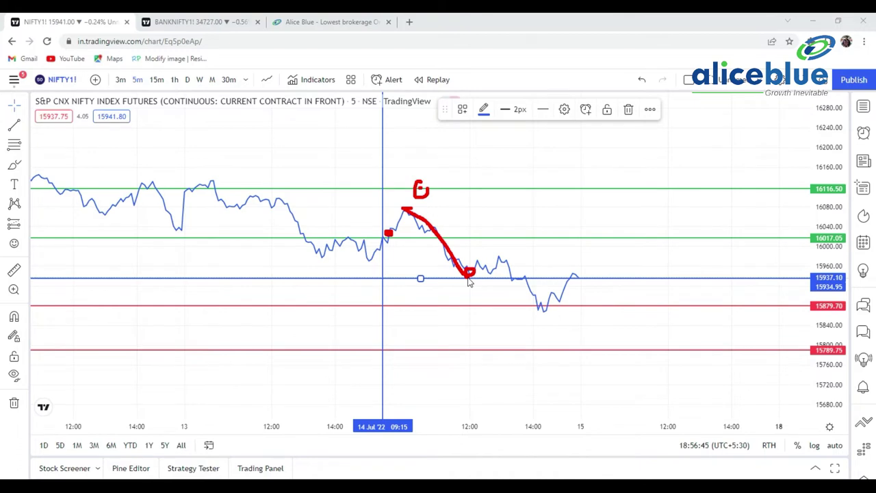
pyautogui.moveTo(468, 277); pyautogui.dragTo(533, 279)
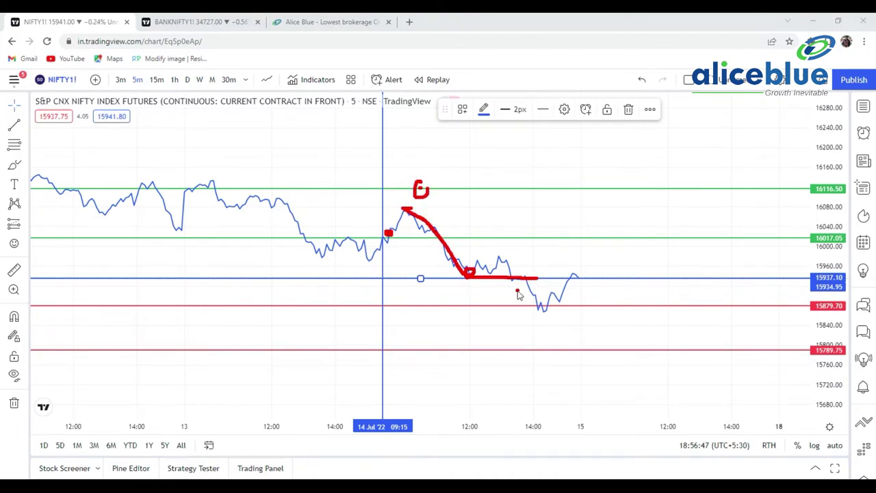
pyautogui.moveTo(526, 280); pyautogui.dragTo(536, 311)
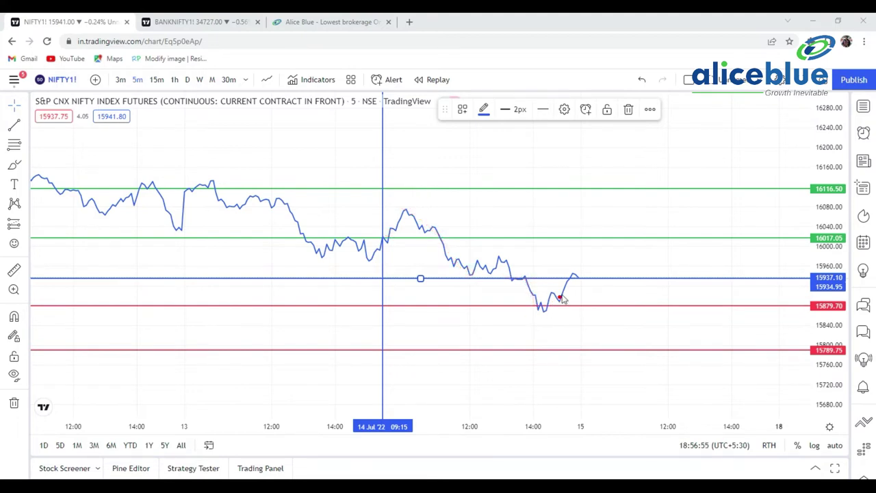
pyautogui.moveTo(578, 276); pyautogui.dragTo(586, 287)
# Step: On the BANKNIFTY futures chart, reposition the cyan horizontal line to 34877.55
pyautogui.click(231, 25)
pyautogui.scroll(5, 605, 252)
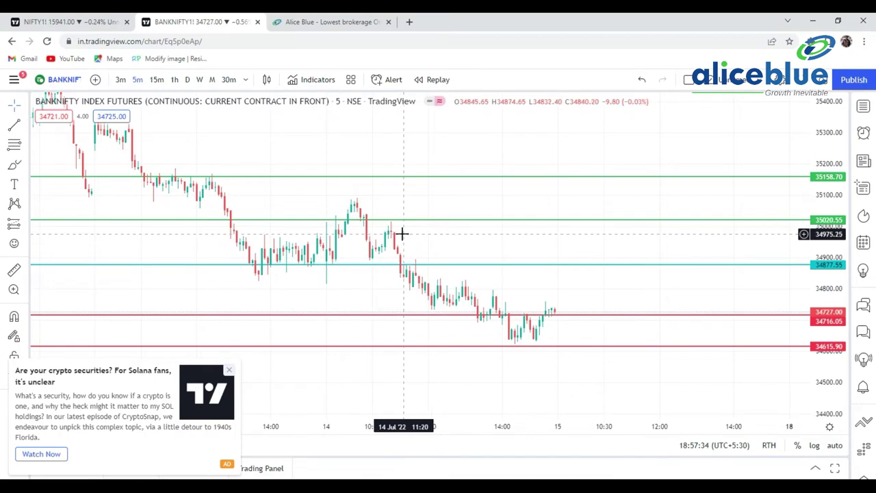
pyautogui.moveTo(420, 265); pyautogui.dragTo(347, 271)
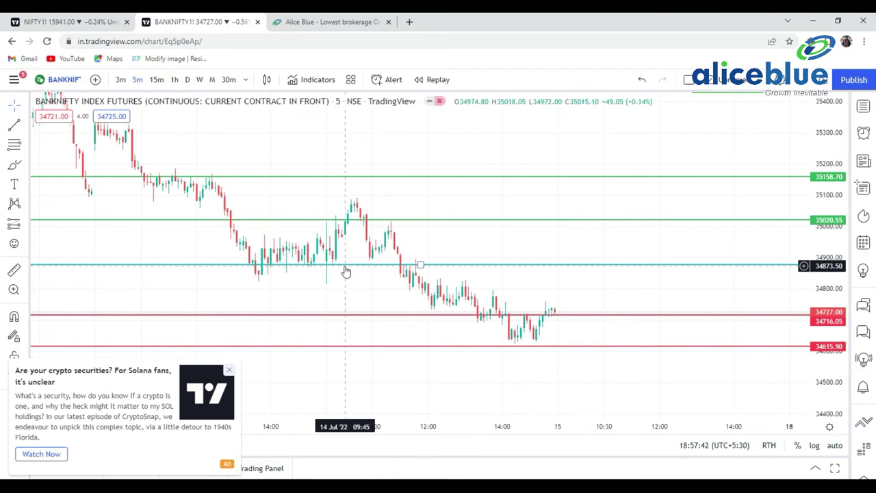
pyautogui.press('Escape')
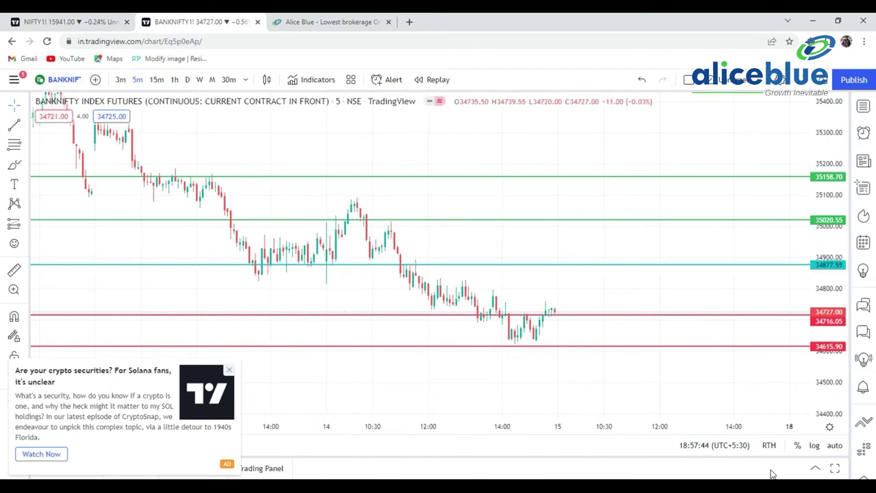
# Step: Draw red freehand marks over the consolidation above 34877.55 and the drop through 35020.55
pyautogui.moveTo(241, 256)
pyautogui.mouseDown()
pyautogui.moveTo(241, 265)
pyautogui.moveTo(326, 265)
pyautogui.moveTo(244, 263)
pyautogui.mouseUp()
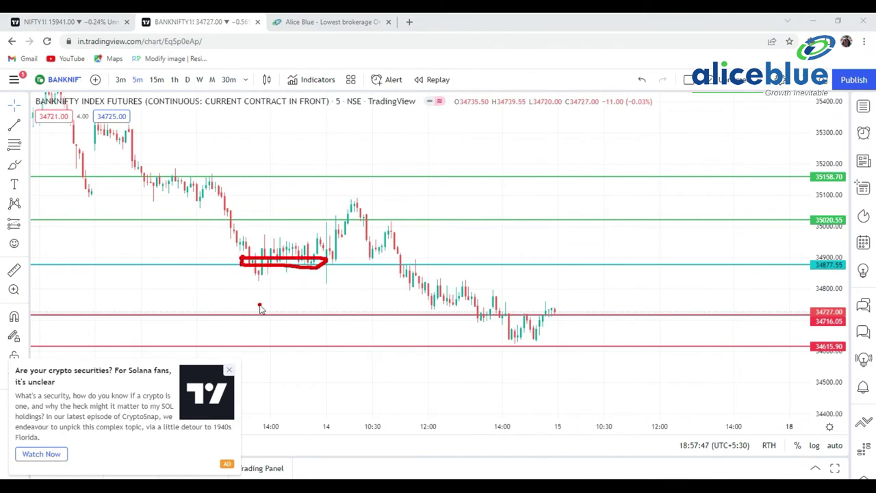
pyautogui.moveTo(337, 263)
pyautogui.mouseDown()
pyautogui.moveTo(328, 265)
pyautogui.moveTo(348, 229)
pyautogui.moveTo(424, 225)
pyautogui.mouseUp()
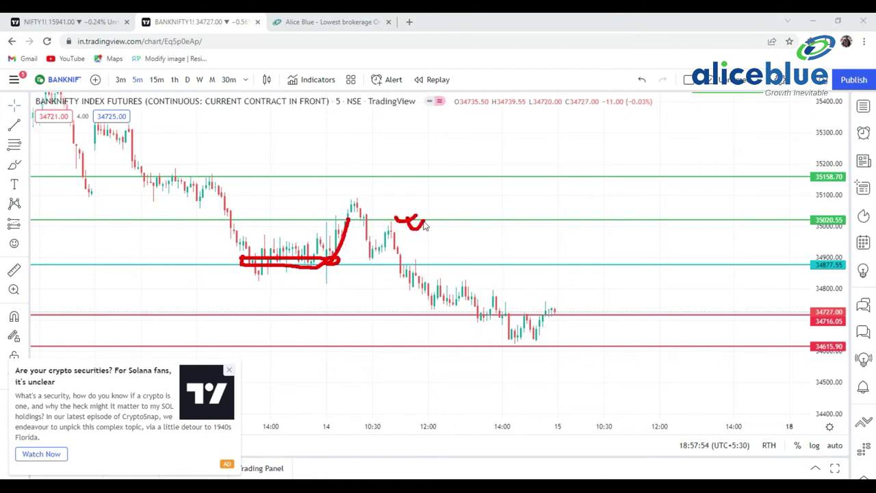
pyautogui.moveTo(230, 213)
pyautogui.mouseDown()
pyautogui.moveTo(219, 216)
pyautogui.moveTo(237, 217)
pyautogui.moveTo(231, 224)
pyautogui.mouseUp()
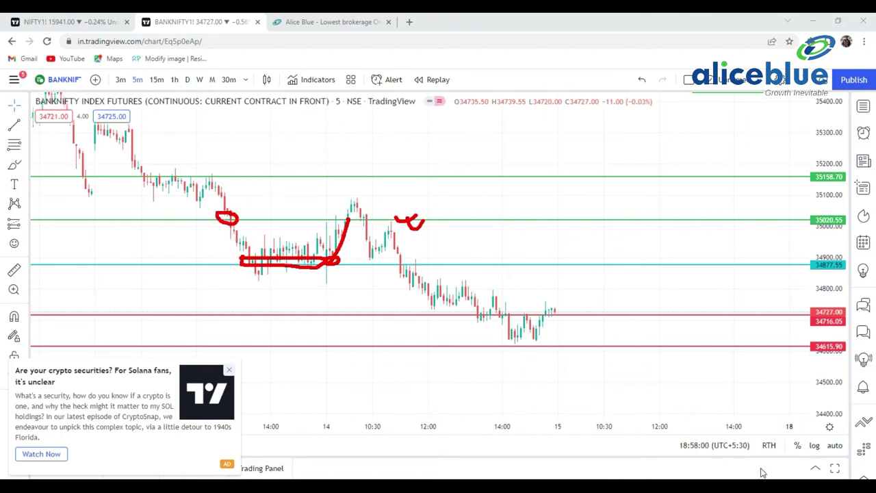
# Step: Zoom the chart out and circle the breakout, retest, breakdown and peak at 35020.55 in red
pyautogui.scroll(-10, 555, 231)
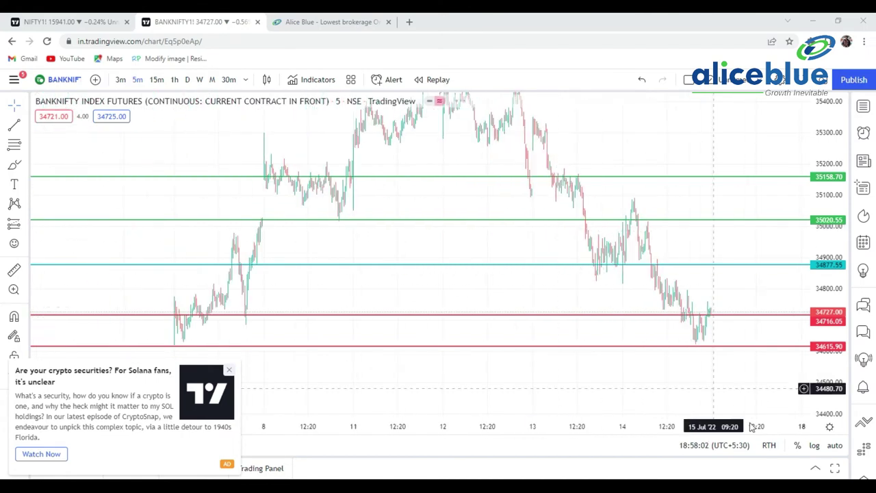
pyautogui.moveTo(354, 220)
pyautogui.mouseDown()
pyautogui.moveTo(332, 218)
pyautogui.moveTo(349, 219)
pyautogui.mouseUp()
pyautogui.moveTo(259, 214); pyautogui.dragTo(274, 214)
pyautogui.moveTo(592, 213)
pyautogui.mouseDown()
pyautogui.moveTo(578, 212)
pyautogui.moveTo(593, 219)
pyautogui.mouseUp()
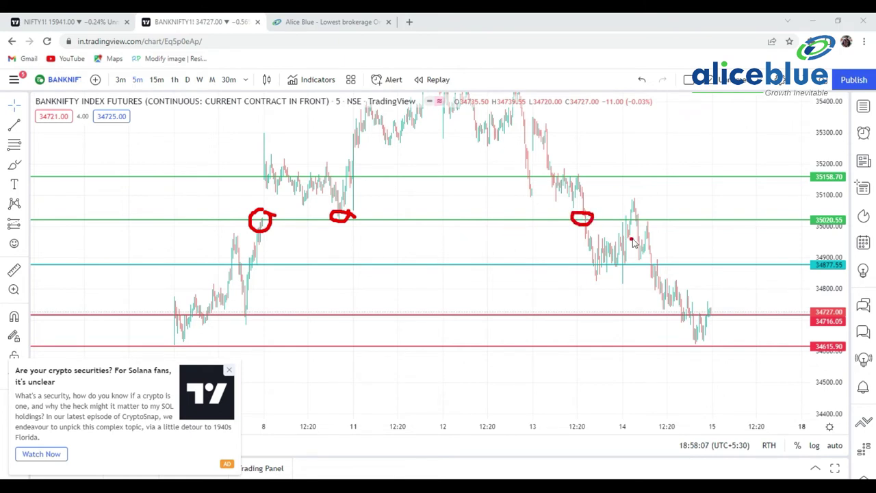
pyautogui.moveTo(642, 218); pyautogui.dragTo(662, 218)
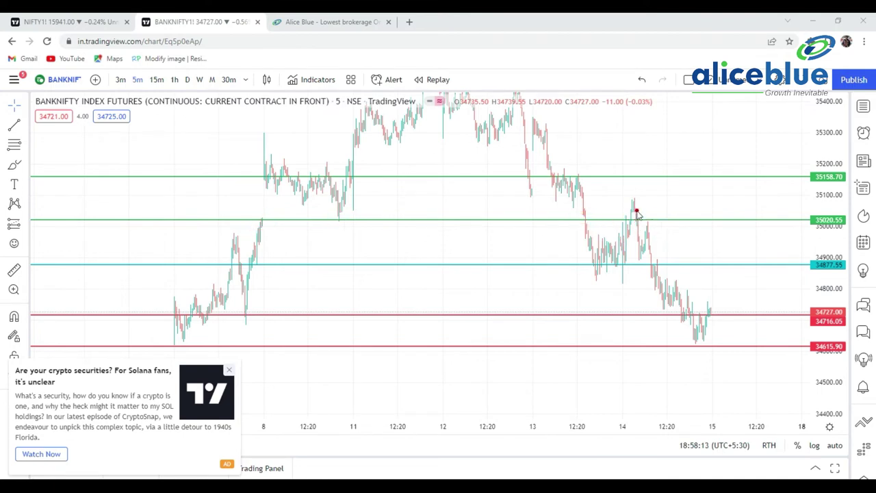
pyautogui.moveTo(641, 216)
pyautogui.mouseDown()
pyautogui.moveTo(630, 216)
pyautogui.moveTo(643, 223)
pyautogui.mouseUp()
# Step: Trace the fall to the cyan level and tick the bounces at 34727.00 and 34615.90
pyautogui.moveTo(637, 219)
pyautogui.mouseDown()
pyautogui.moveTo(644, 263)
pyautogui.moveTo(660, 262)
pyautogui.mouseUp()
pyautogui.moveTo(680, 312); pyautogui.dragTo(710, 308)
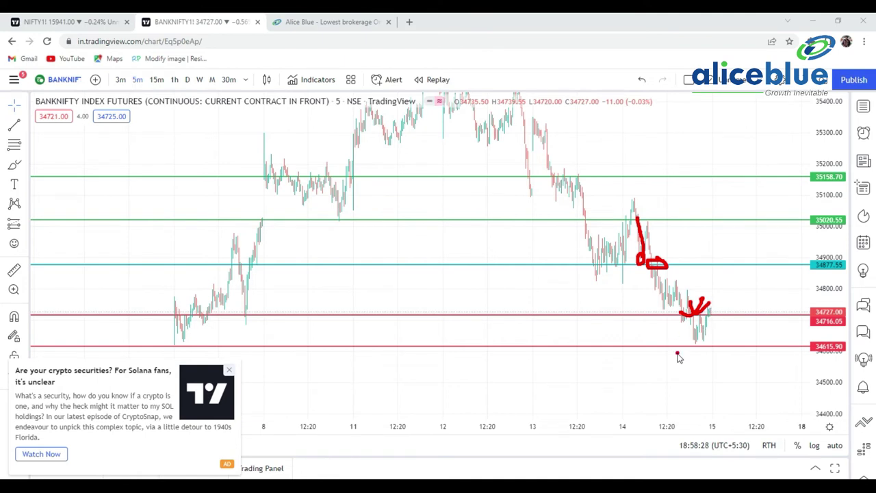
pyautogui.moveTo(692, 341); pyautogui.dragTo(716, 349)
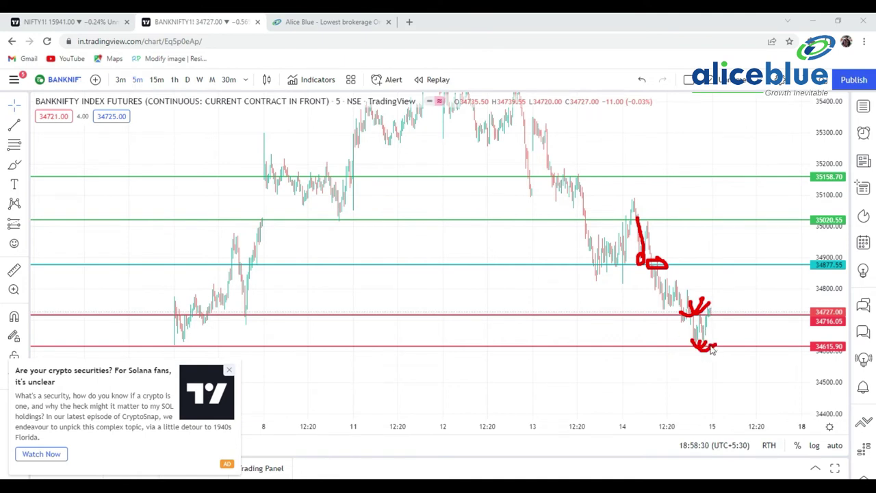